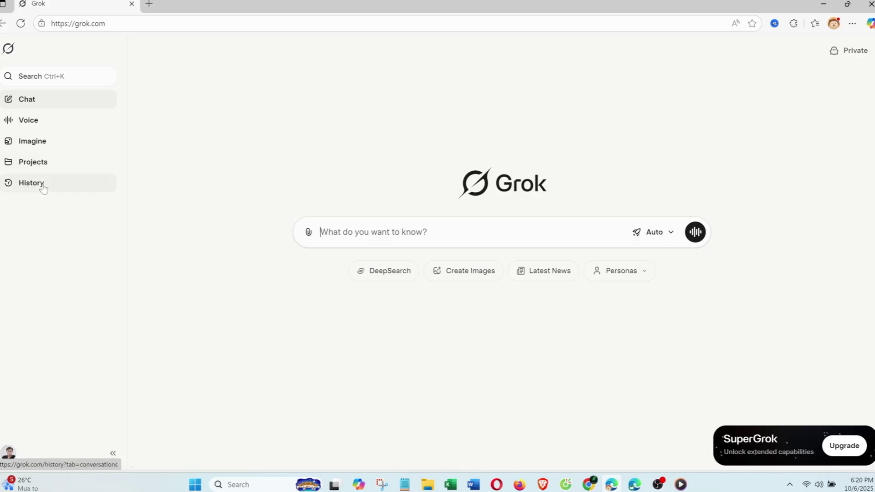
{"action": "left_click", "coordinate": [33, 144]}
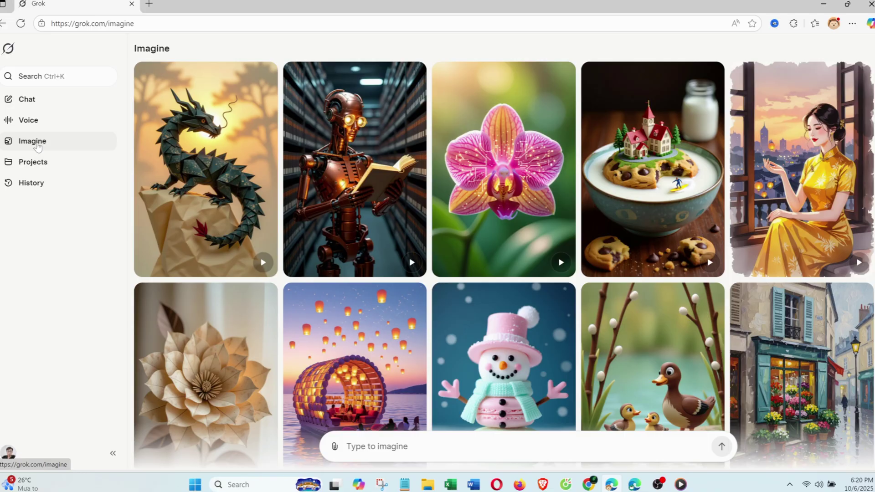
{"action": "scroll", "coordinate": [661, 228], "scroll_direction": "down", "scroll_amount": 5}
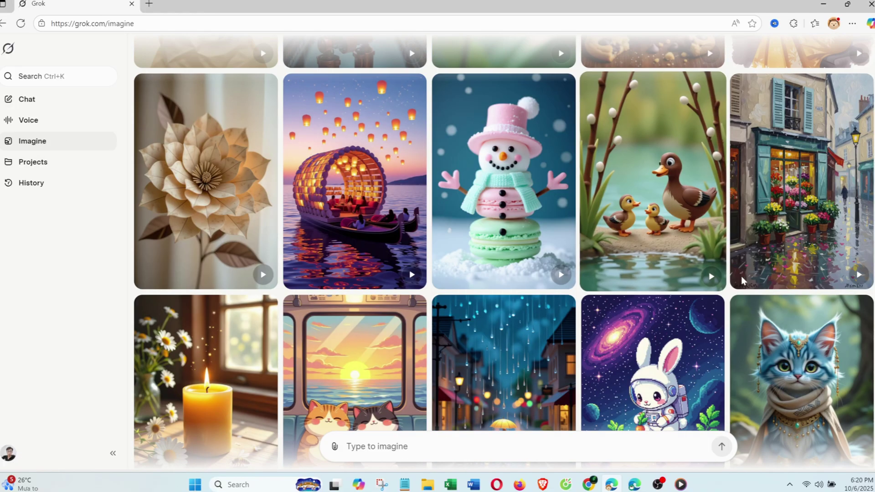
{"action": "scroll", "coordinate": [789, 338], "scroll_direction": "down", "scroll_amount": 10}
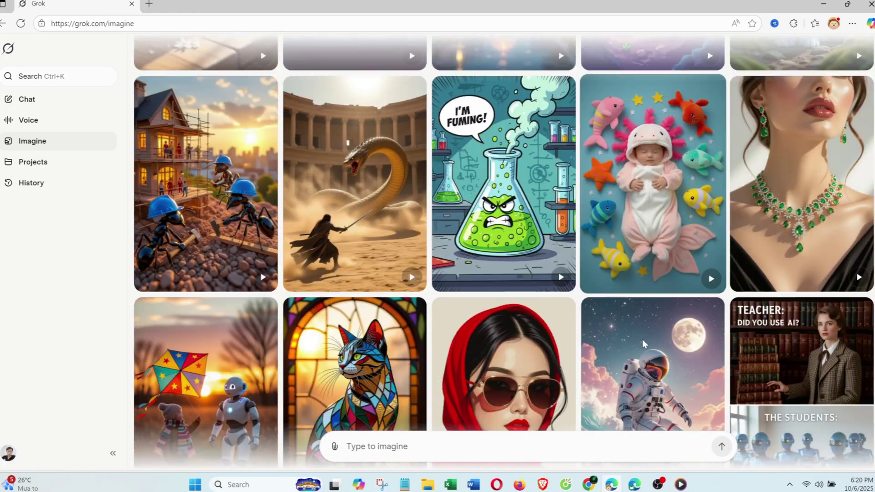
{"action": "scroll", "coordinate": [642, 339], "scroll_direction": "down", "scroll_amount": 7}
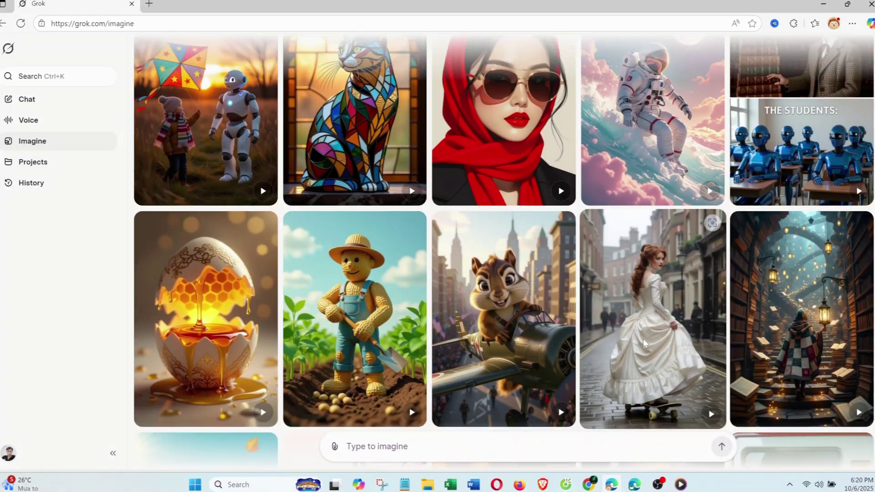
{"action": "scroll", "coordinate": [690, 364], "scroll_direction": "down", "scroll_amount": 7}
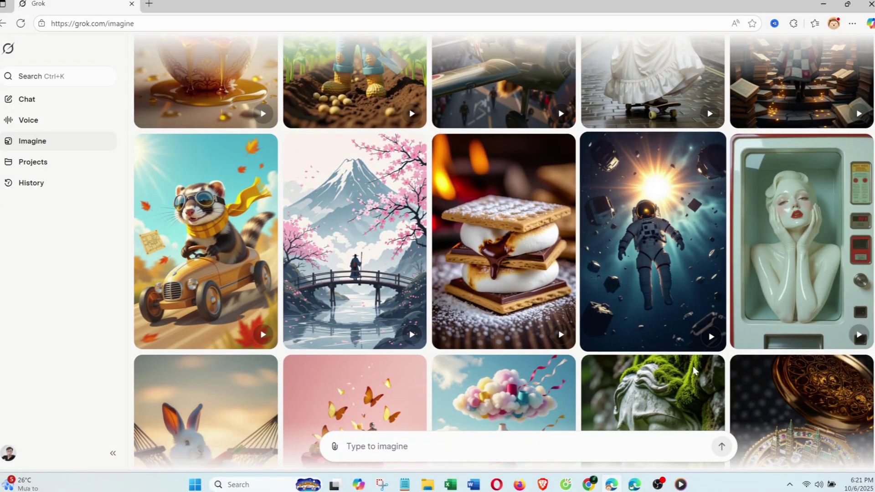
{"action": "scroll", "coordinate": [692, 365], "scroll_direction": "down", "scroll_amount": 5}
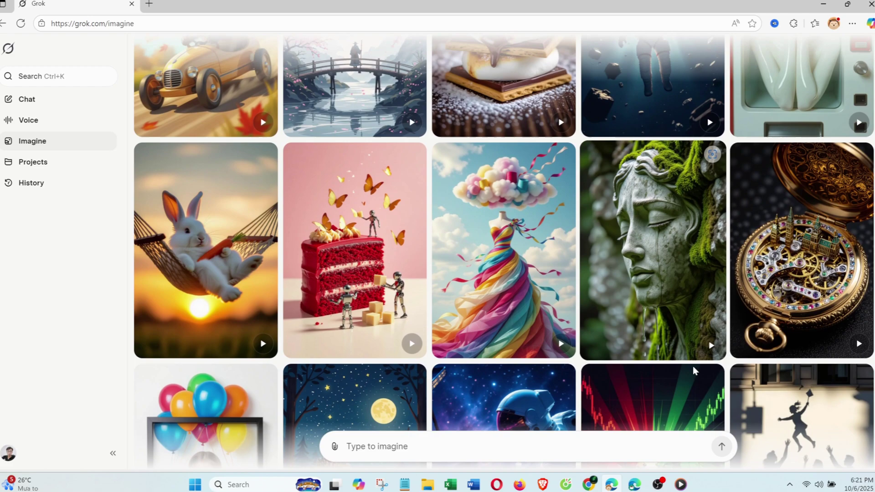
{"action": "scroll", "coordinate": [693, 365], "scroll_direction": "down", "scroll_amount": 10}
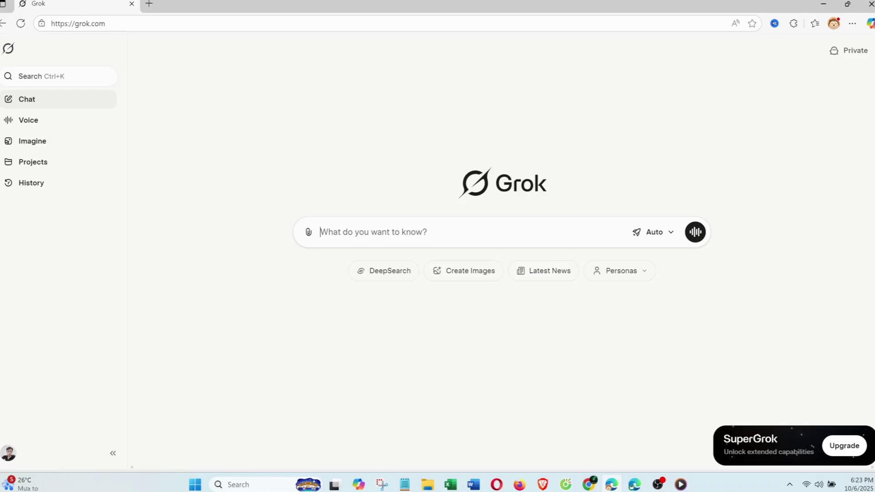
Send the prompt for a short script about Jack finding a time-stopping watch in an old market.
{"action": "type", "text": "Write a short script about a boy who accidentally finds a watch that can stop time in an old market, changing his life forever"}
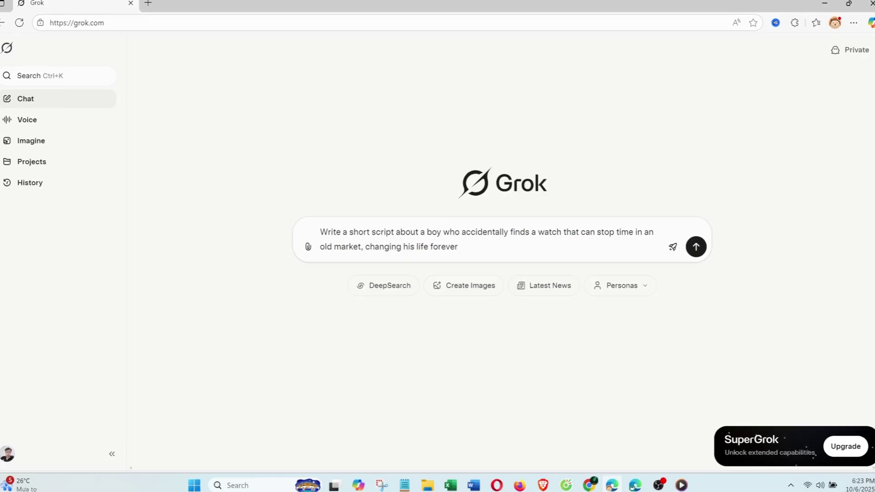
{"action": "left_click_drag", "start_coordinate": [457, 246], "coordinate": [305, 232]}
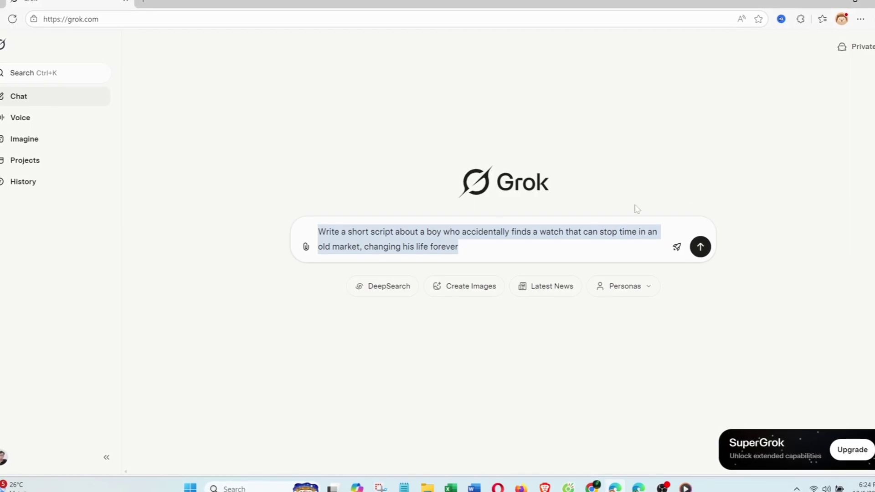
{"action": "left_click", "coordinate": [699, 246]}
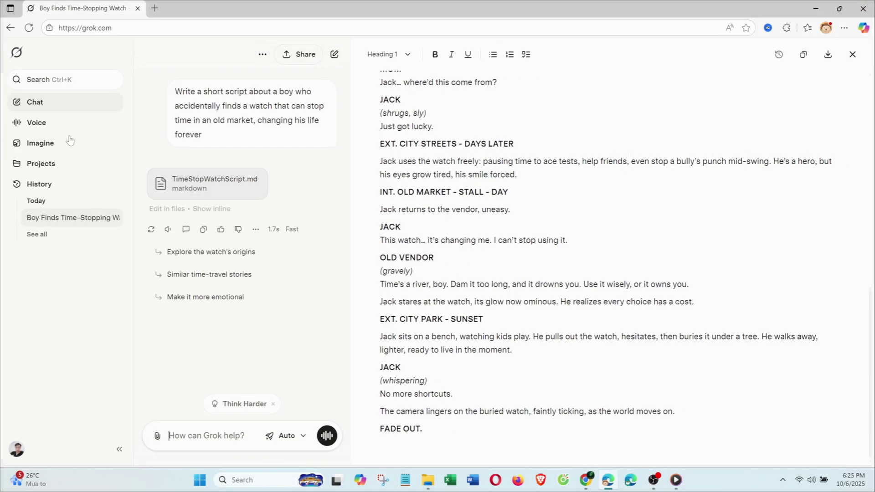
On the Imagine page, submit the prompt for glowing moss-covered forest-city buildings under night rain.
{"action": "left_click", "coordinate": [31, 145]}
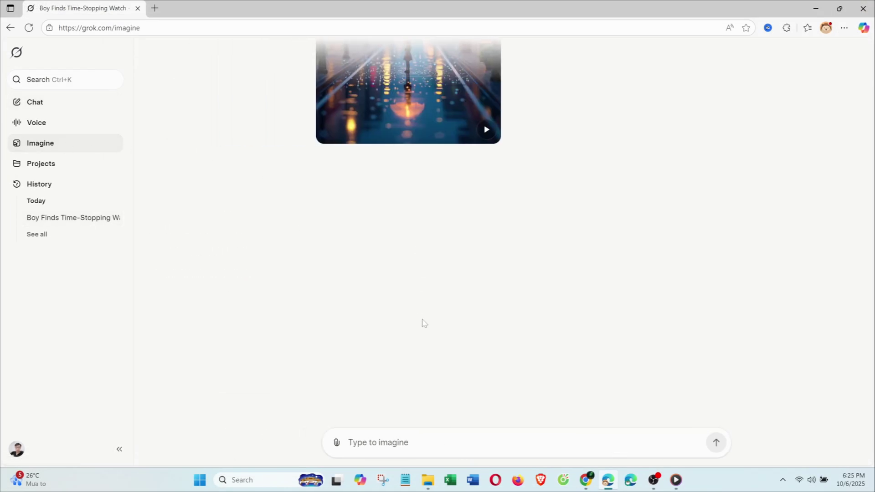
{"action": "scroll", "coordinate": [423, 319], "scroll_direction": "up", "scroll_amount": 8}
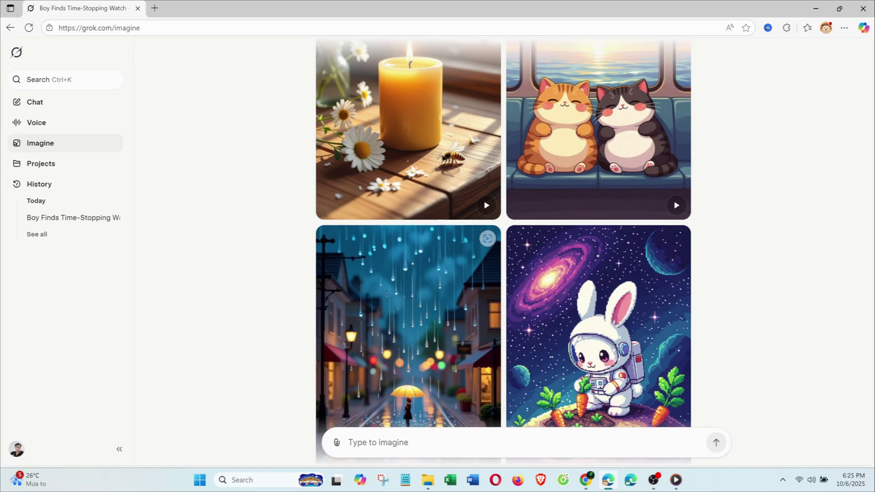
{"action": "type", "text": "A glowing forest city under night rain, moss-covered buildings, tree roots wrapping around streetlights, purple reflections on the water. Ultra-detailed, cinematic 8K, soft lighting"}
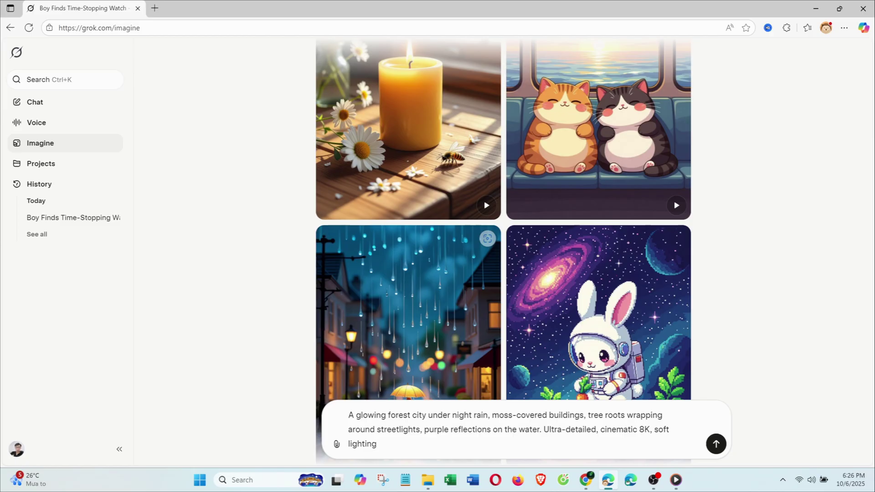
{"action": "left_click_drag", "start_coordinate": [357, 444], "coordinate": [330, 415]}
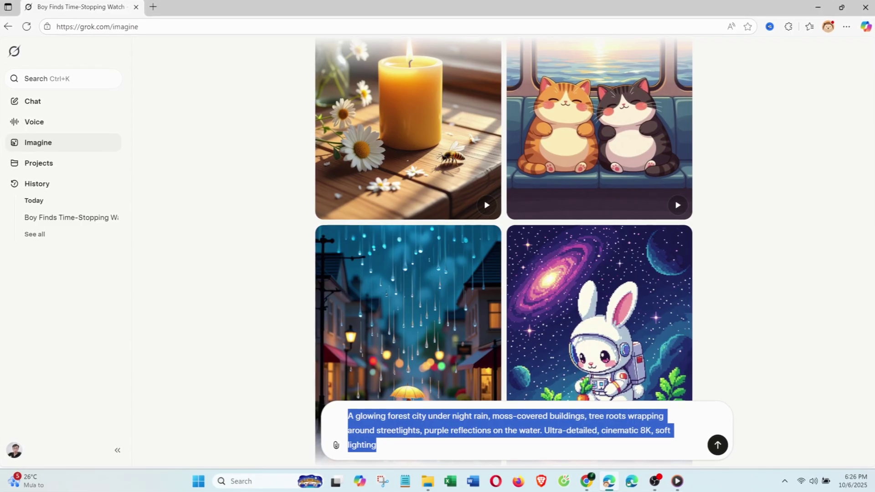
{"action": "left_click", "coordinate": [720, 447]}
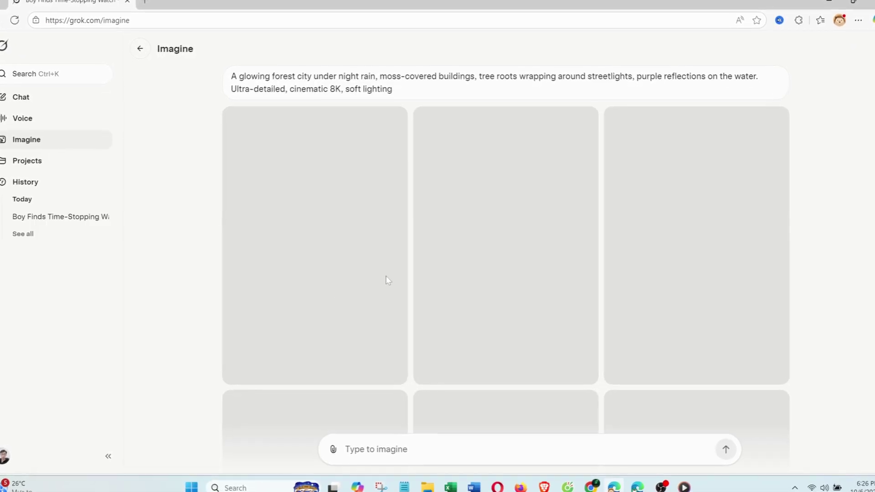
Browse the generated forest-city images and open the first one.
{"action": "scroll", "coordinate": [524, 281], "scroll_direction": "down", "scroll_amount": 2}
{"action": "scroll", "coordinate": [514, 285], "scroll_direction": "up", "scroll_amount": 2}
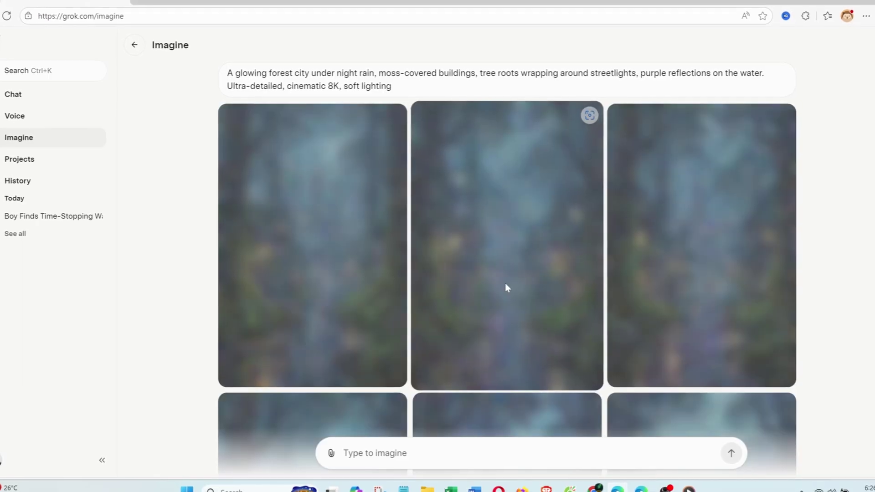
{"action": "scroll", "coordinate": [538, 305], "scroll_direction": "down", "scroll_amount": 5}
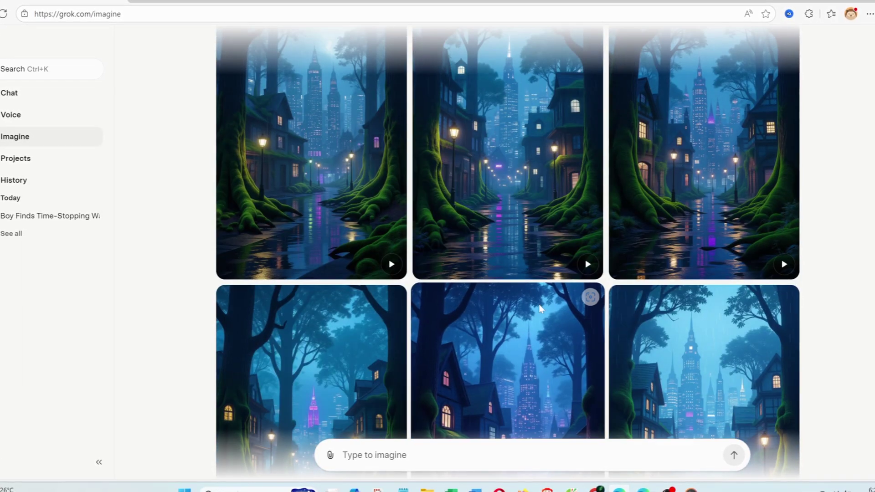
{"action": "scroll", "coordinate": [540, 304], "scroll_direction": "down", "scroll_amount": 5}
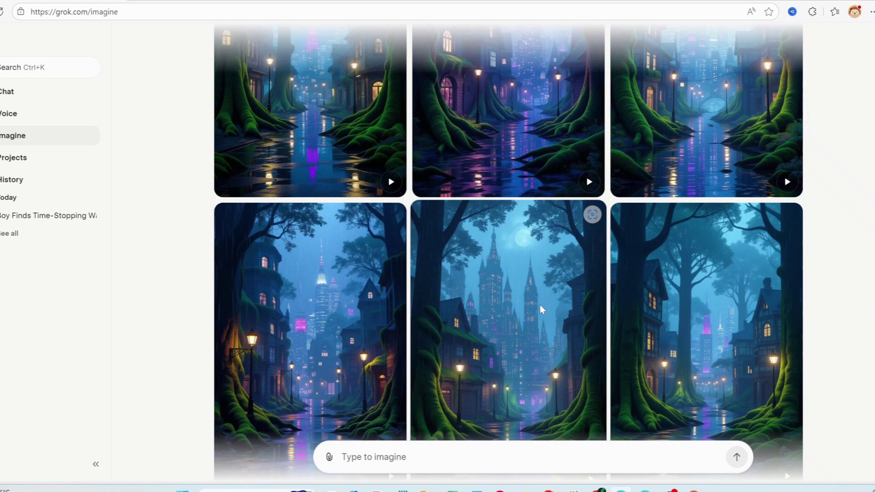
{"action": "scroll", "coordinate": [534, 305], "scroll_direction": "up", "scroll_amount": 5}
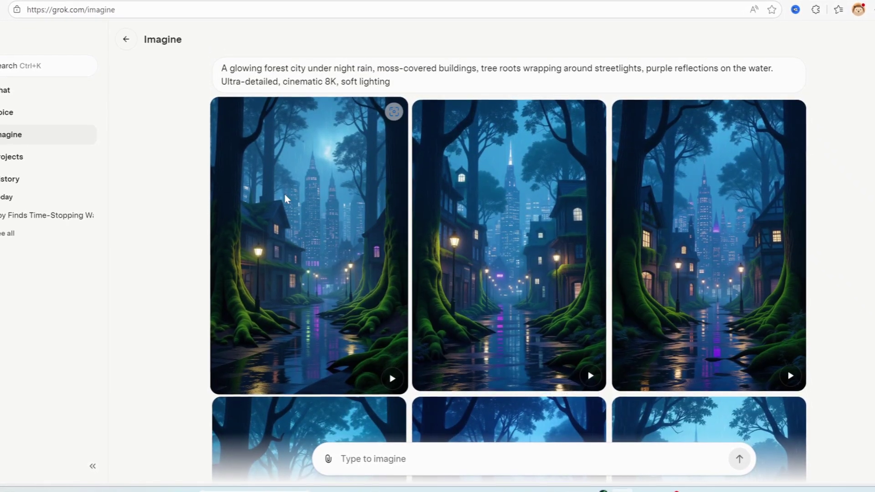
{"action": "left_click", "coordinate": [285, 196]}
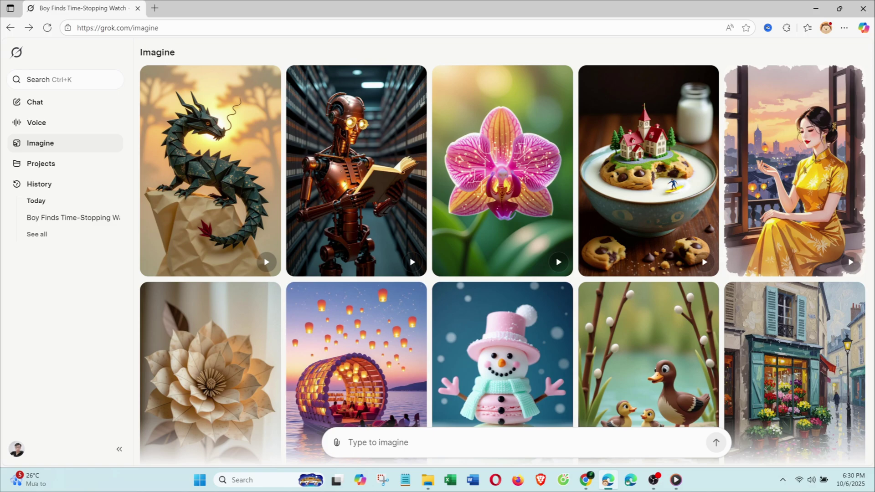
Generate images from the slow-motion cinematic prompt of a spaceship flying through an asteroid belt.
{"action": "type", "text": "A spaceship flying through an asteroid belt, reflections glinting on its hull, slow-motion cinematic shot"}
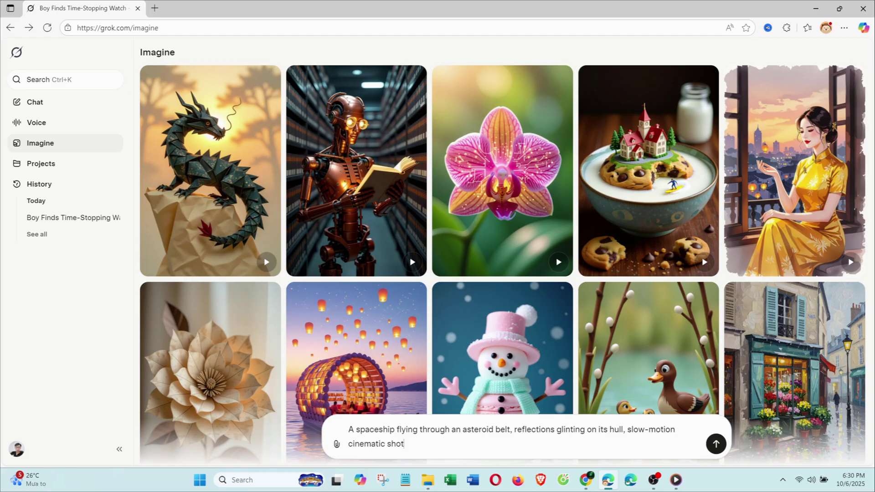
{"action": "key", "text": "ctrl+a"}
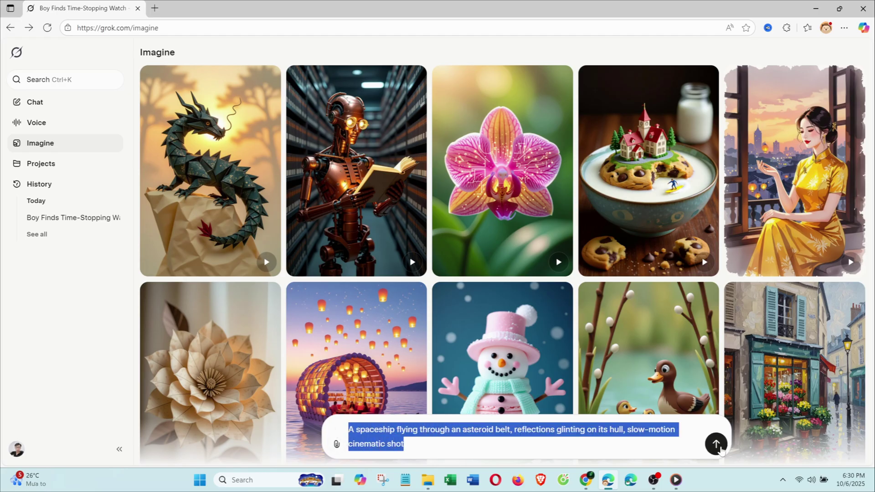
{"action": "left_click", "coordinate": [717, 445]}
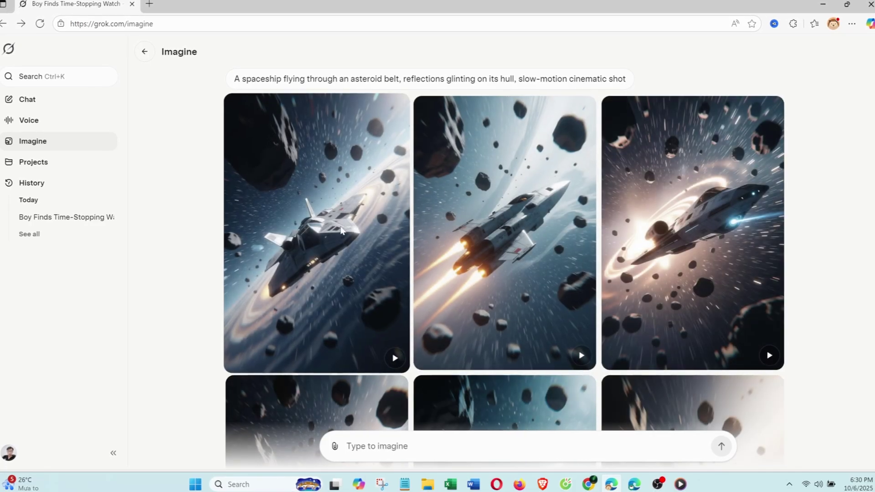
Animate the middle spaceship image into a video, make a Custom-style video, and review the clips.
{"action": "left_click", "coordinate": [540, 234]}
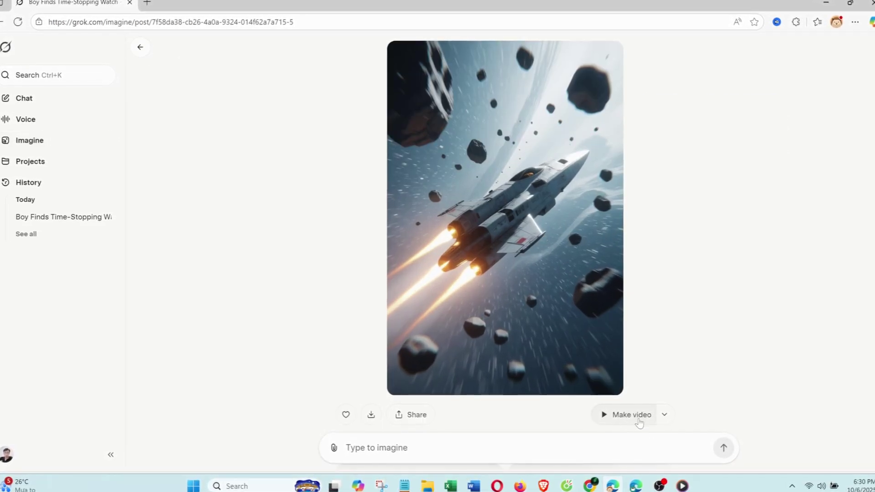
{"action": "left_click", "coordinate": [631, 415]}
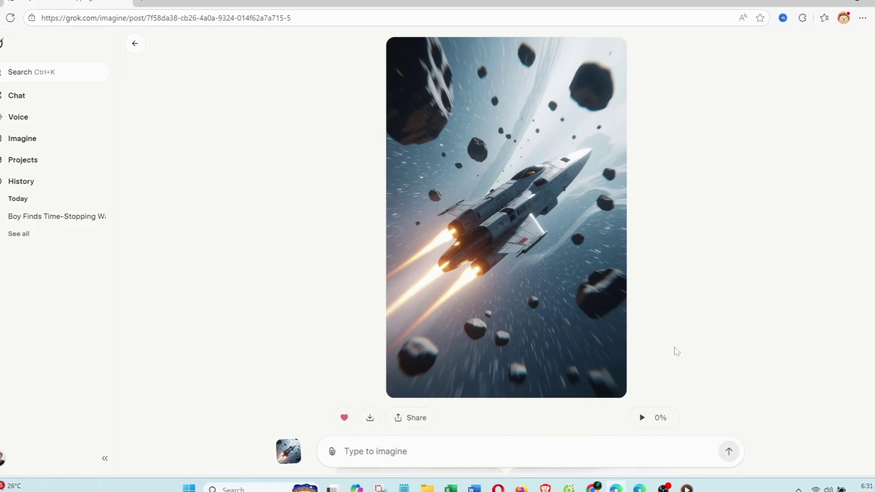
{"action": "left_click", "coordinate": [668, 420]}
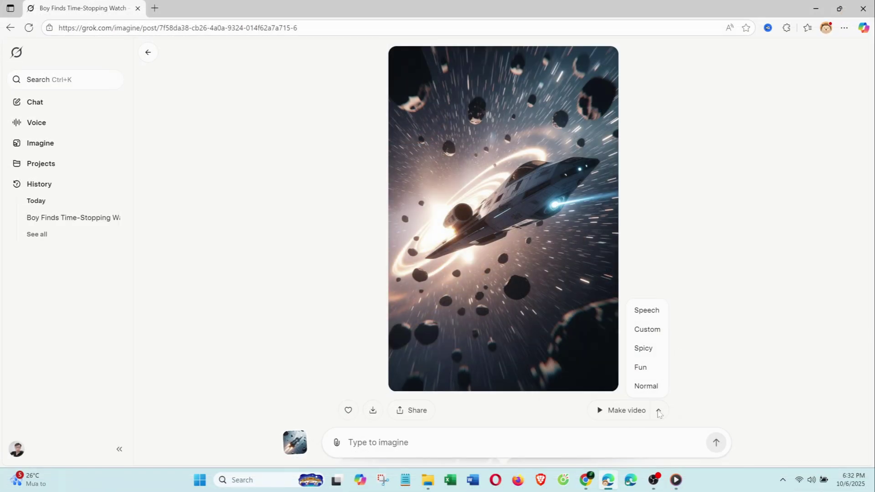
{"action": "left_click", "coordinate": [647, 330]}
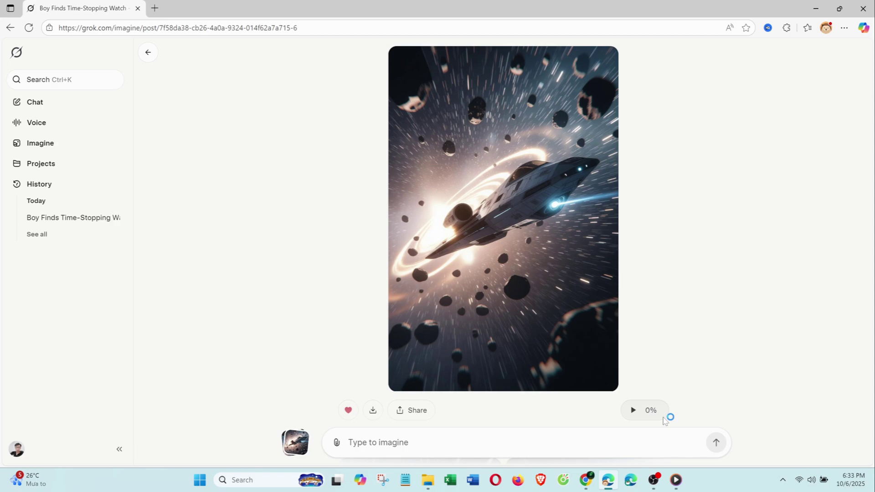
{"action": "scroll", "coordinate": [676, 371], "scroll_direction": "down", "scroll_amount": 3}
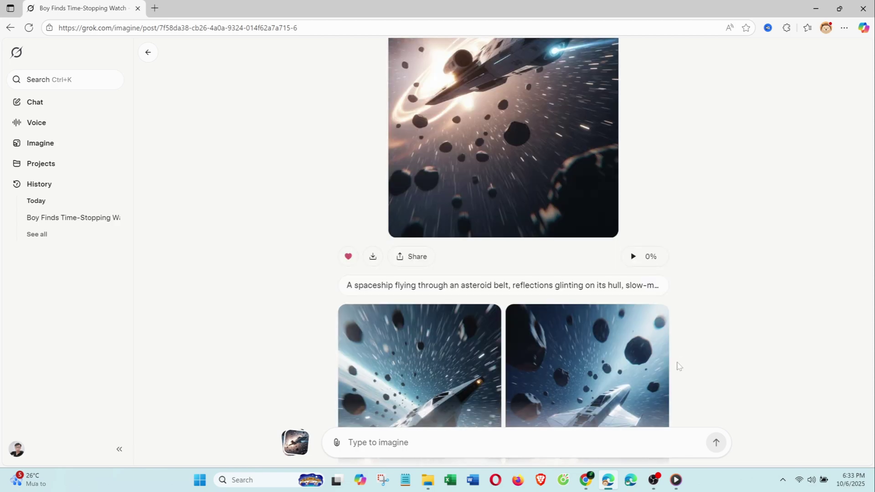
{"action": "scroll", "coordinate": [698, 360], "scroll_direction": "down", "scroll_amount": 12}
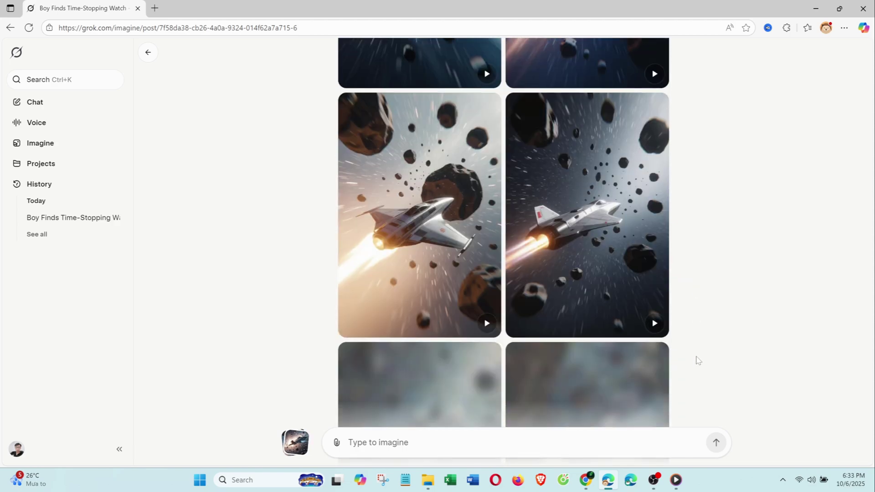
{"action": "scroll", "coordinate": [724, 306], "scroll_direction": "down", "scroll_amount": 3}
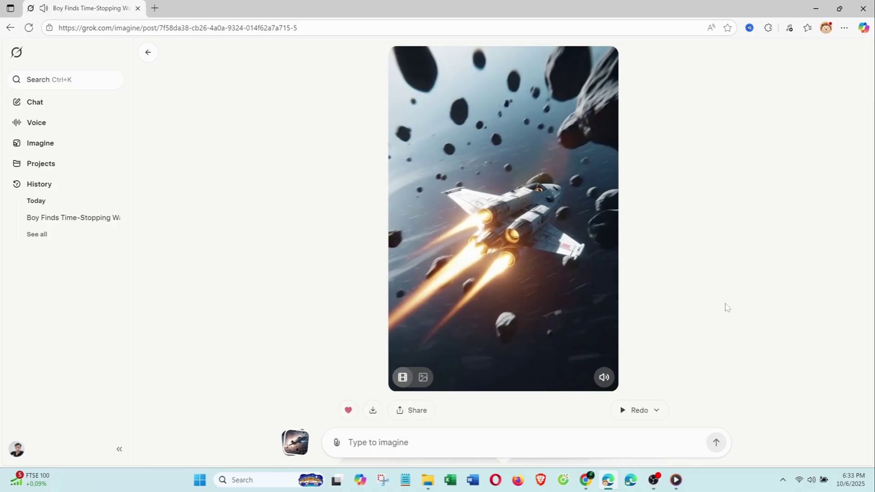
{"action": "scroll", "coordinate": [738, 285], "scroll_direction": "down", "scroll_amount": 3}
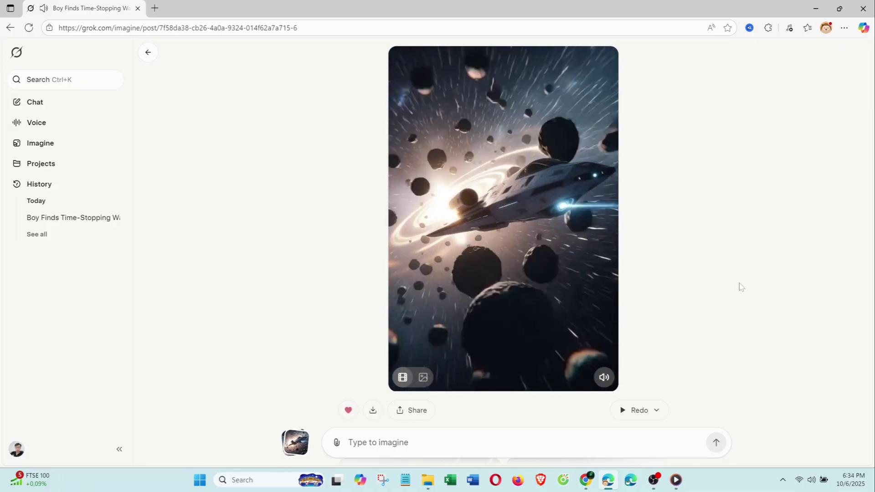
{"action": "mouse_move", "coordinate": [573, 255]}
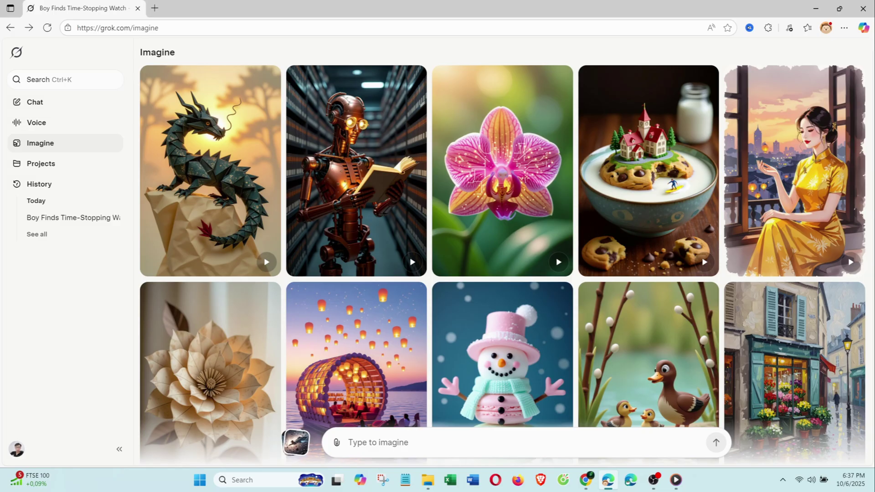
Generate images of an ancient warrior among ruins holding a glowing blue spear in mist.
{"action": "type", "text": "An ancient warrior standing among ruins, holding a glowing blue spear, mist and cinematic lighting, ultra-detailed."}
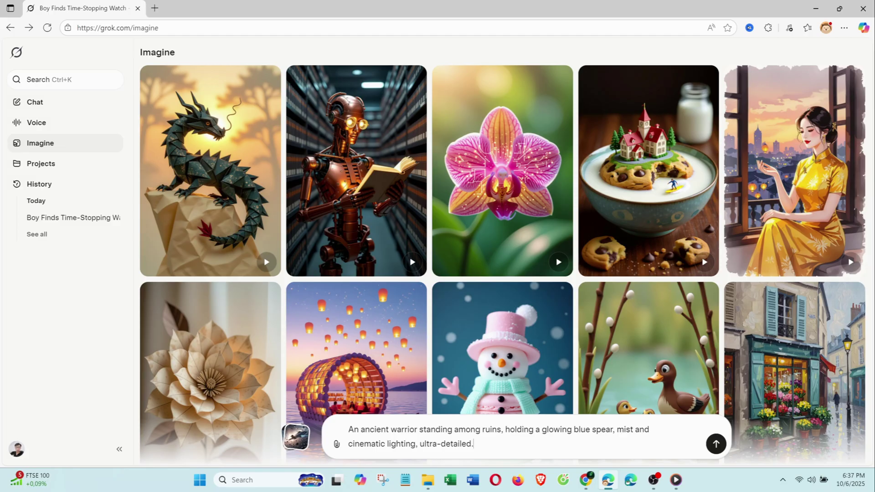
{"action": "left_click_drag", "start_coordinate": [473, 444], "coordinate": [325, 420]}
{"action": "left_click", "coordinate": [710, 450]}
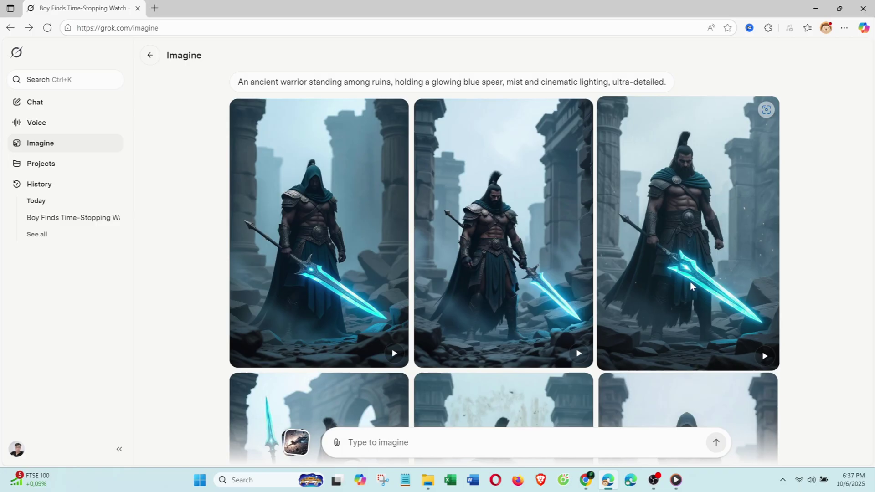
{"action": "scroll", "coordinate": [455, 292], "scroll_direction": "down", "scroll_amount": 3}
{"action": "scroll", "coordinate": [503, 296], "scroll_direction": "up", "scroll_amount": 3}
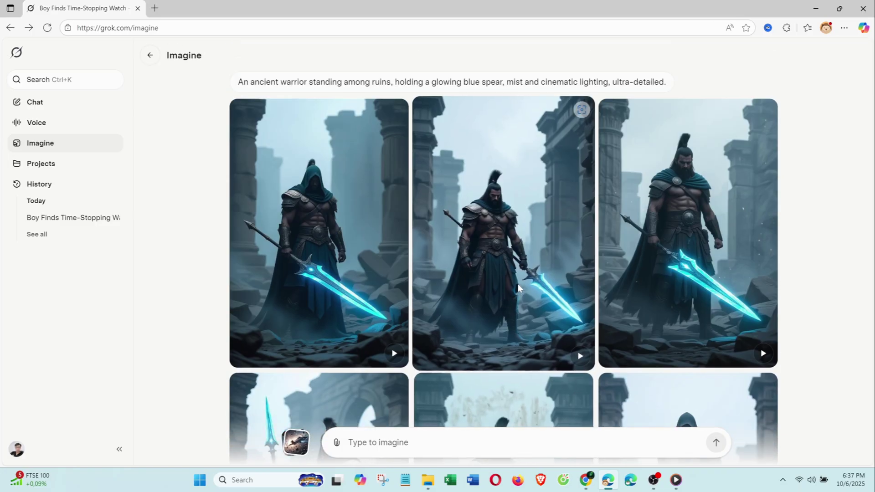
Set up a Speech video for the middle warrior image with the pasted line about seeing the world reborn.
{"action": "left_click", "coordinate": [518, 288]}
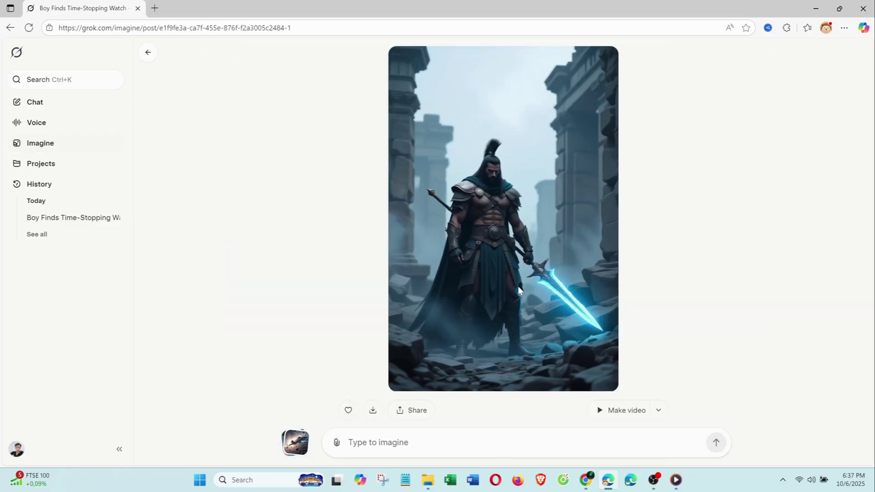
{"action": "left_click", "coordinate": [658, 411]}
{"action": "left_click", "coordinate": [679, 245]}
{"action": "left_click", "coordinate": [660, 411]}
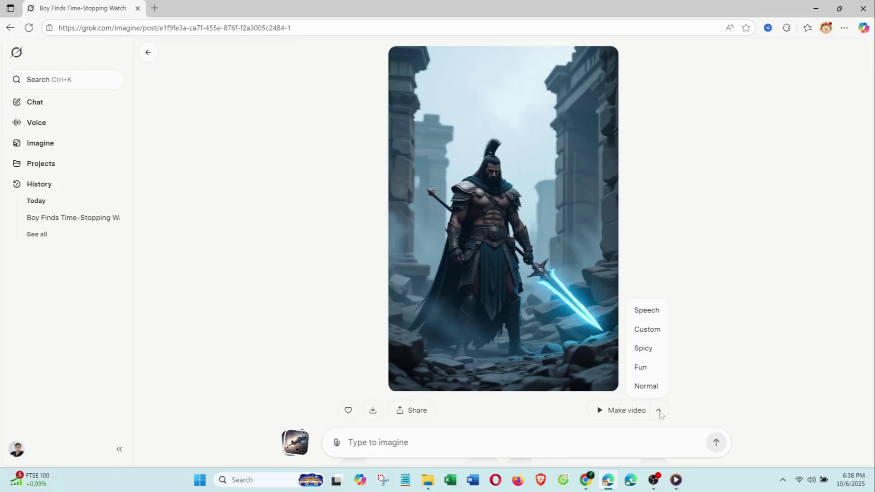
{"action": "left_click", "coordinate": [647, 311]}
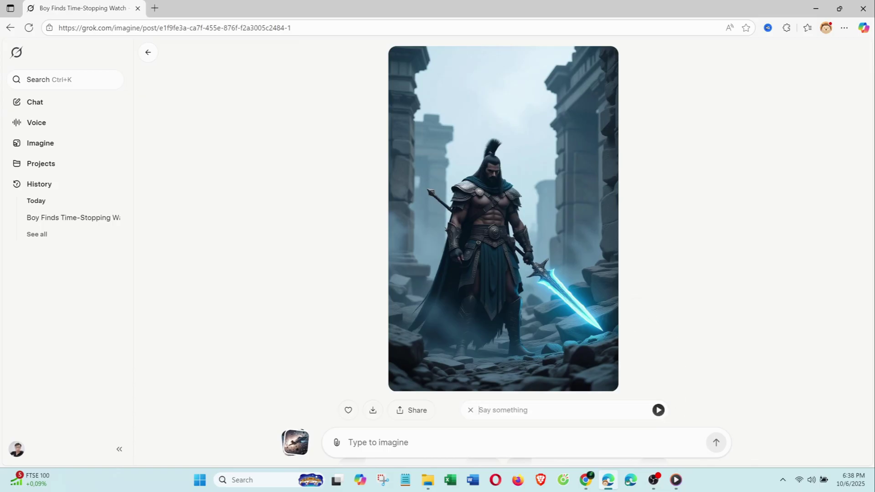
{"action": "key", "text": "ctrl+v"}
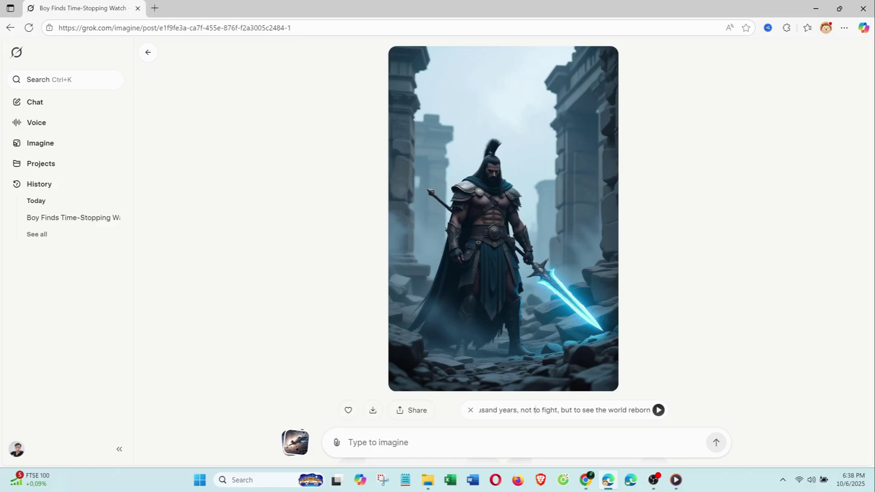
{"action": "left_click_drag", "start_coordinate": [534, 409], "coordinate": [469, 415]}
{"action": "left_click_drag", "start_coordinate": [550, 410], "coordinate": [740, 416]}
Generate the voiced warrior video speaking the pasted line.
{"action": "left_click", "coordinate": [658, 410]}
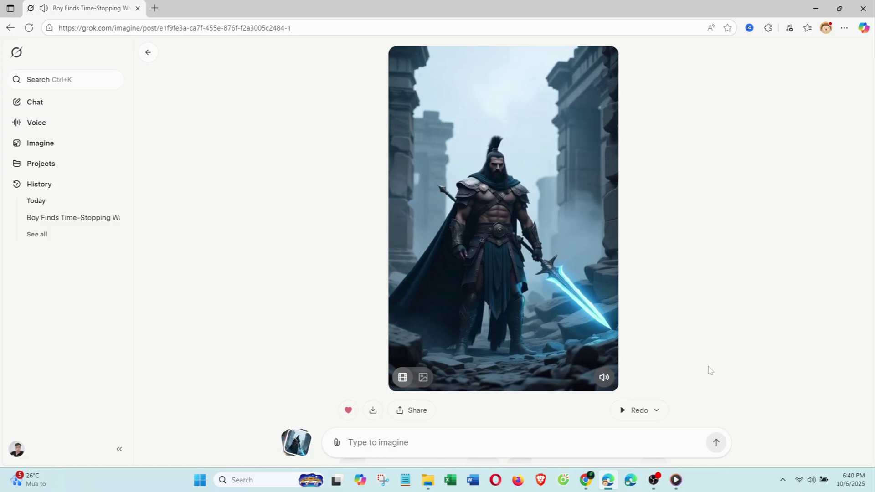